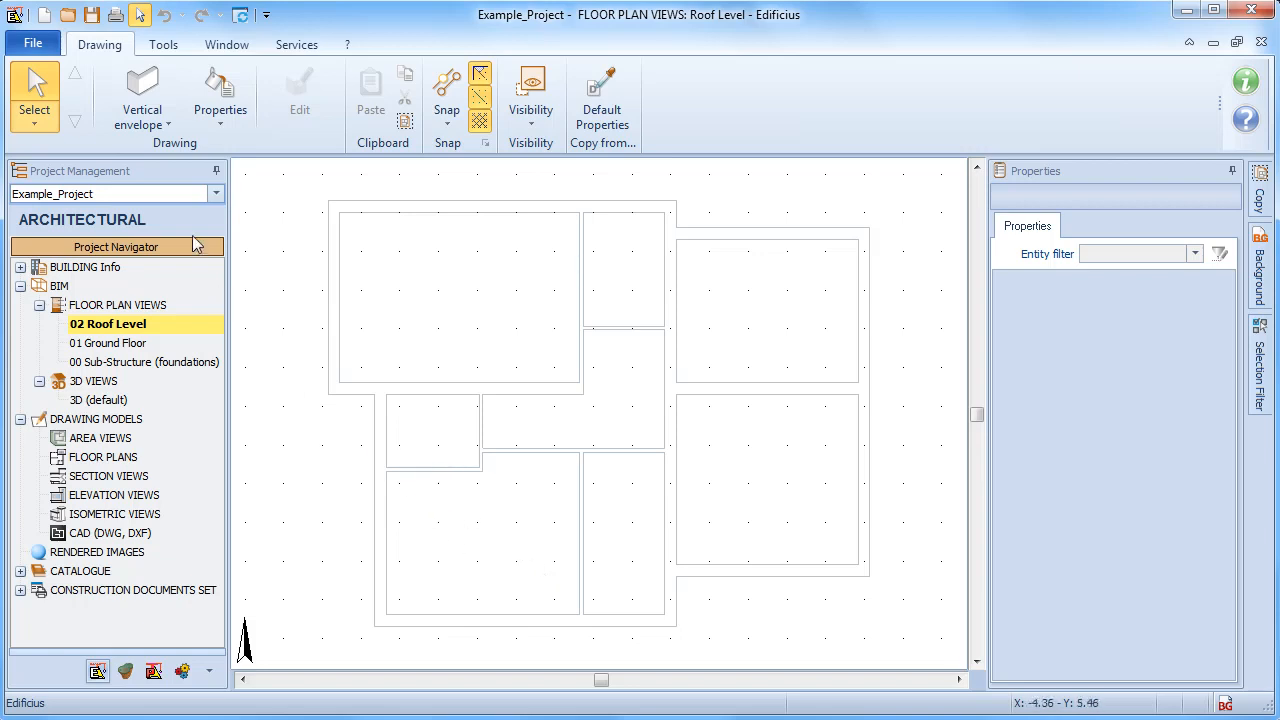
Step: Activate the Roof tool from the building envelopes palette
left_click(164, 125)
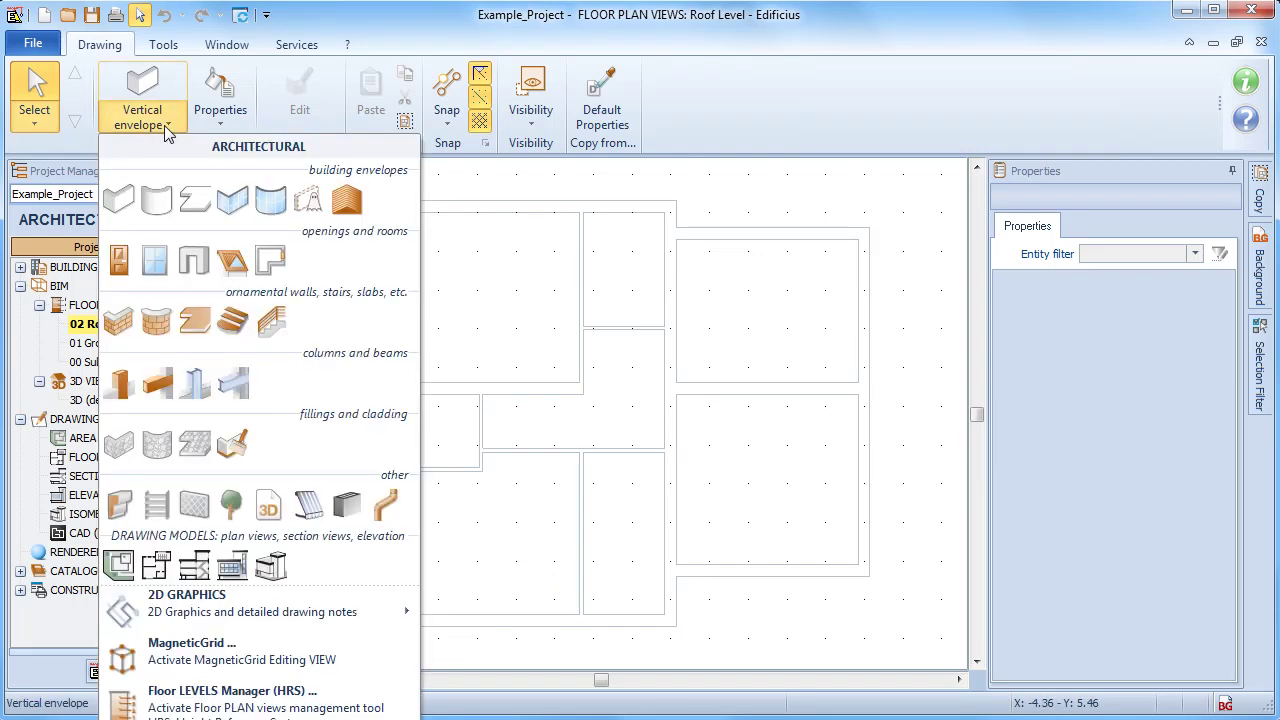
left_click(347, 203)
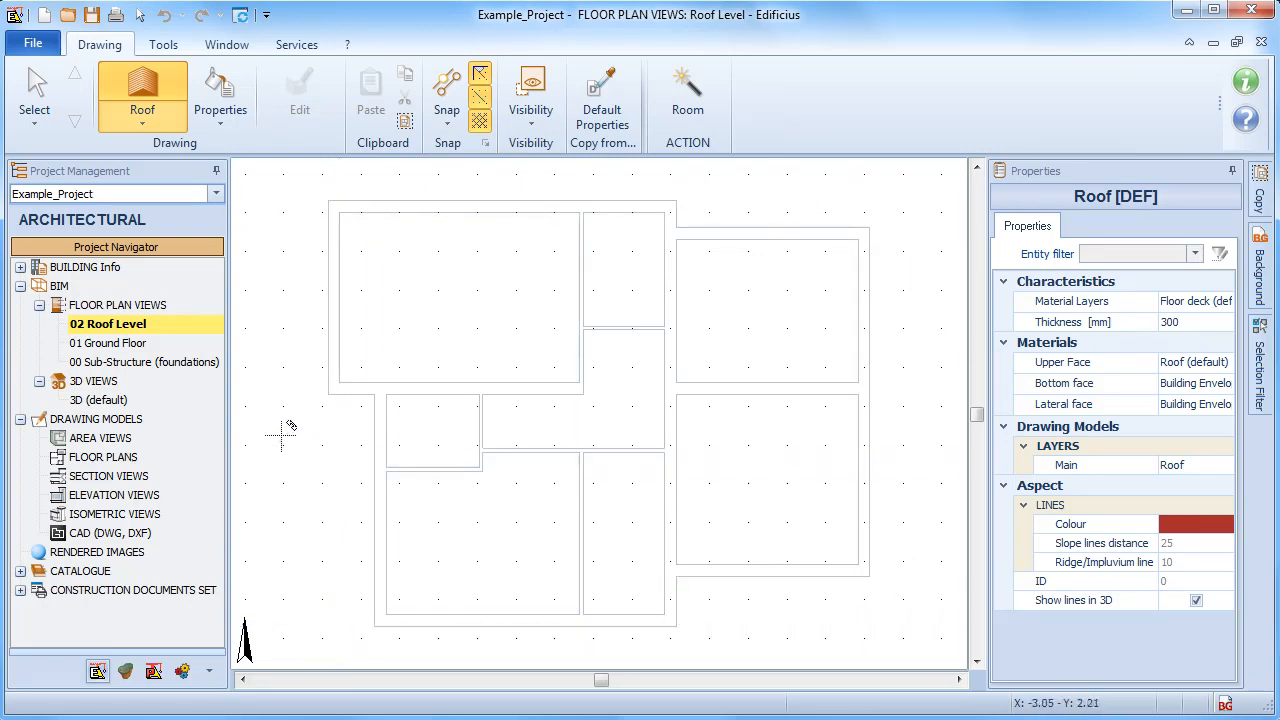
scroll(306, 205, "up", 3)
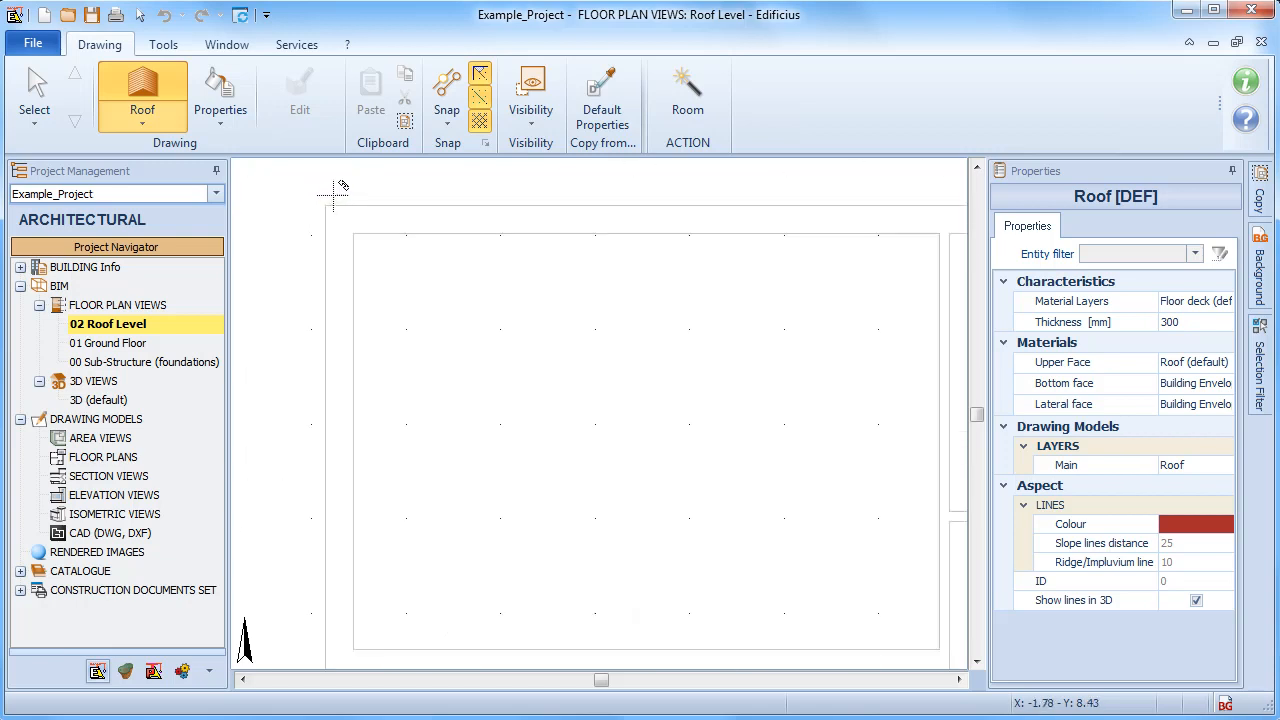
scroll(315, 212, "up", 2)
Step: Place roof corners along the top wall line, its step, and down the right side
left_click(318, 215)
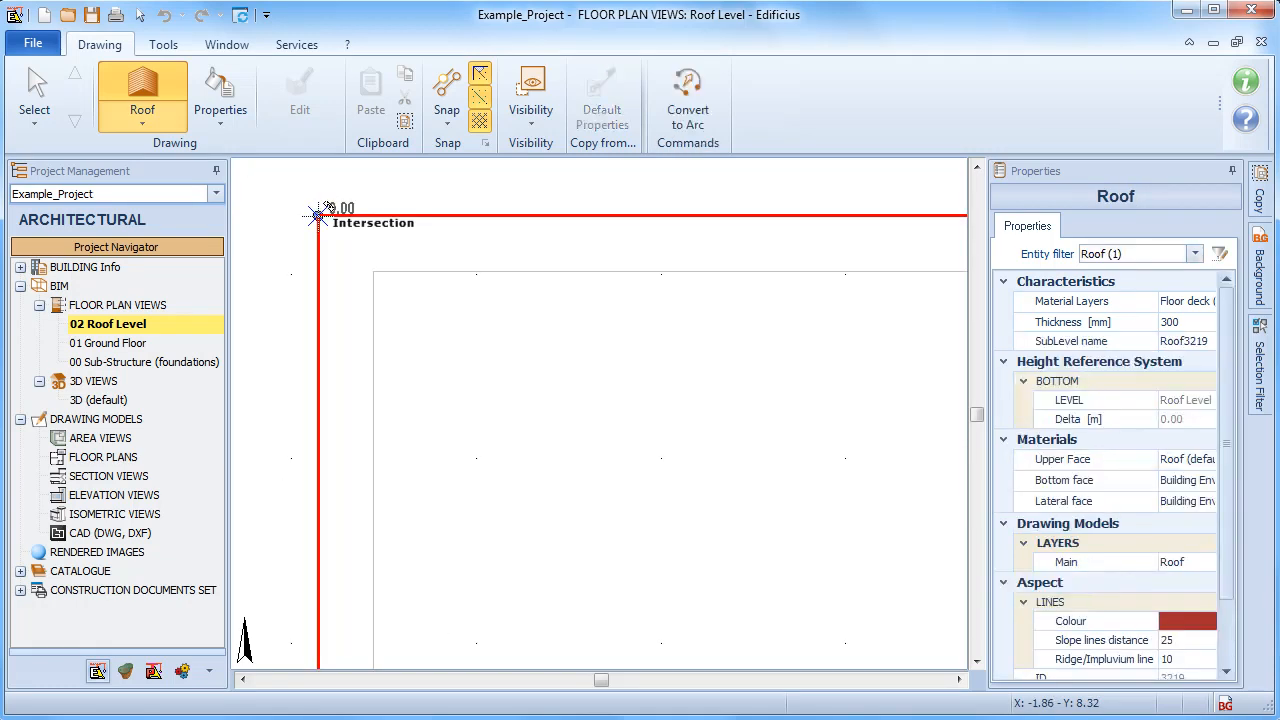
scroll(400, 215, "down", 2)
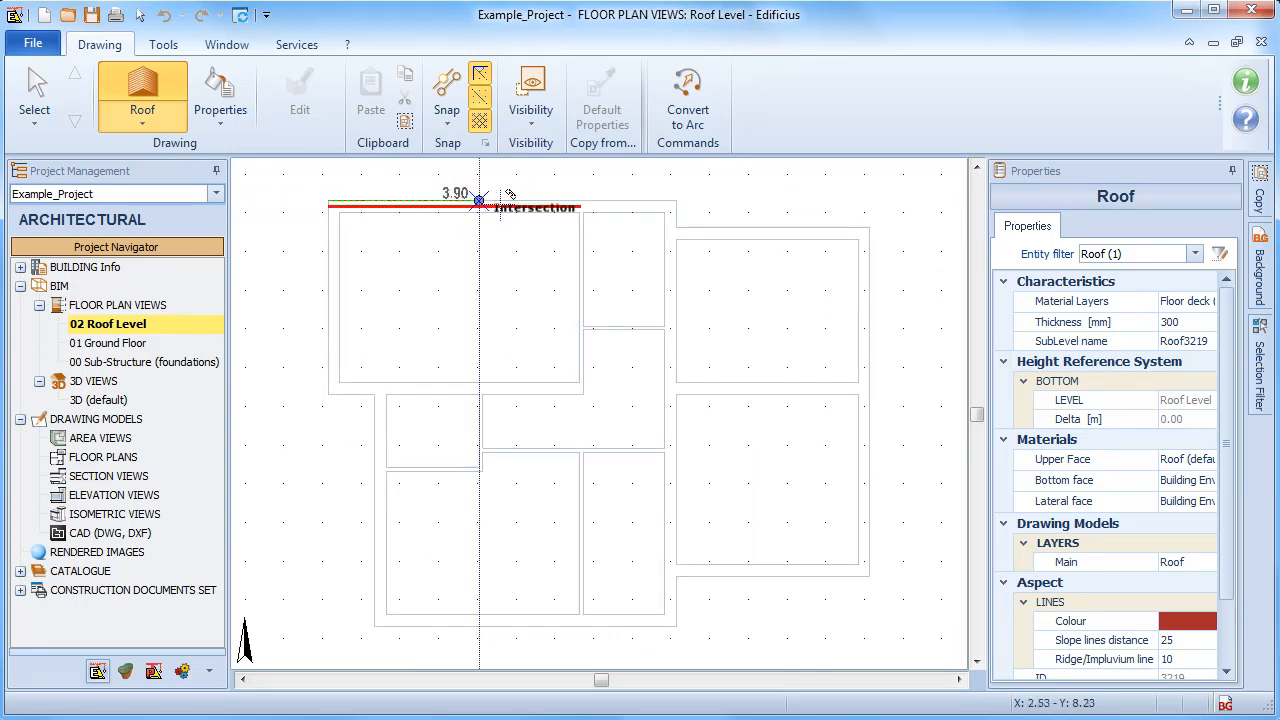
left_click(676, 200)
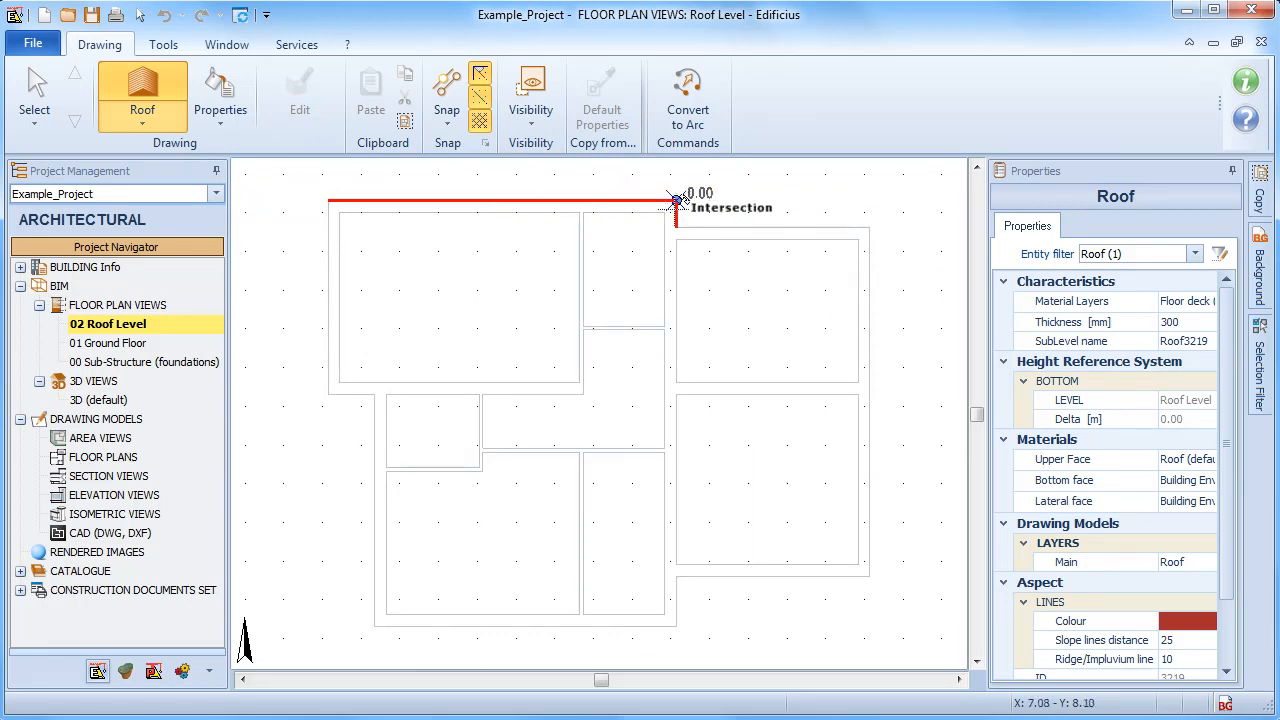
left_click(676, 228)
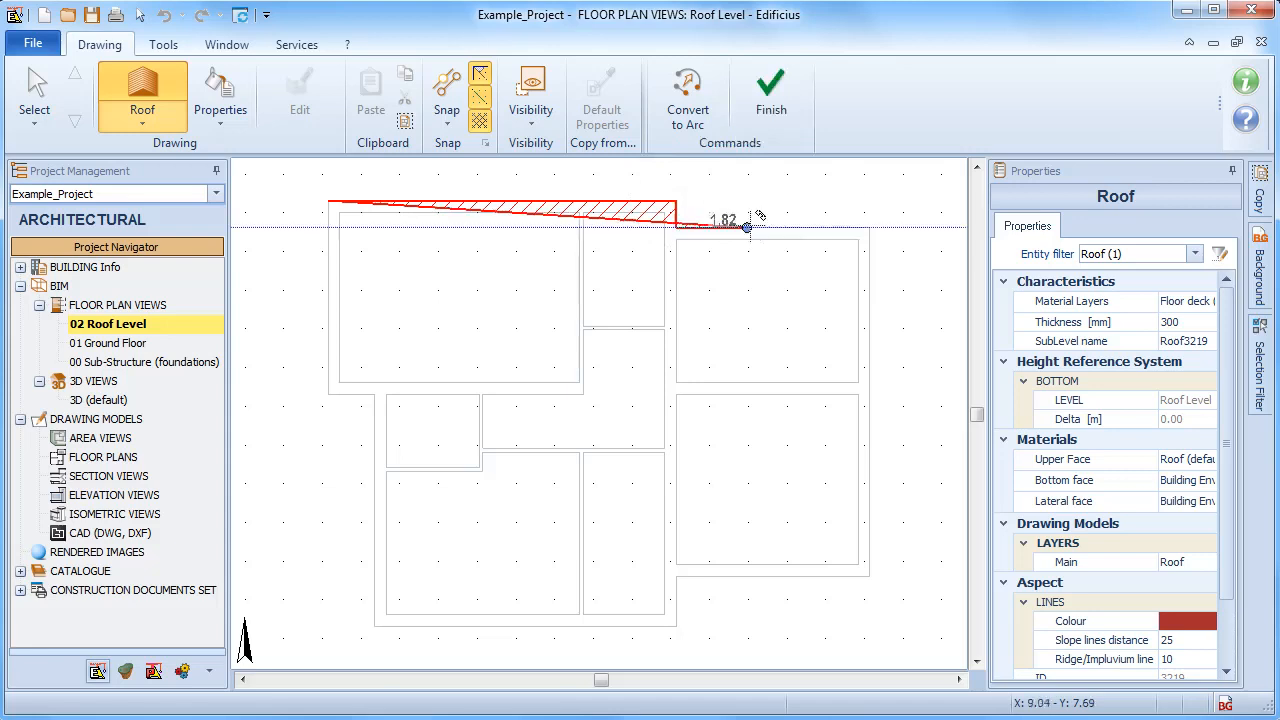
left_click(870, 228)
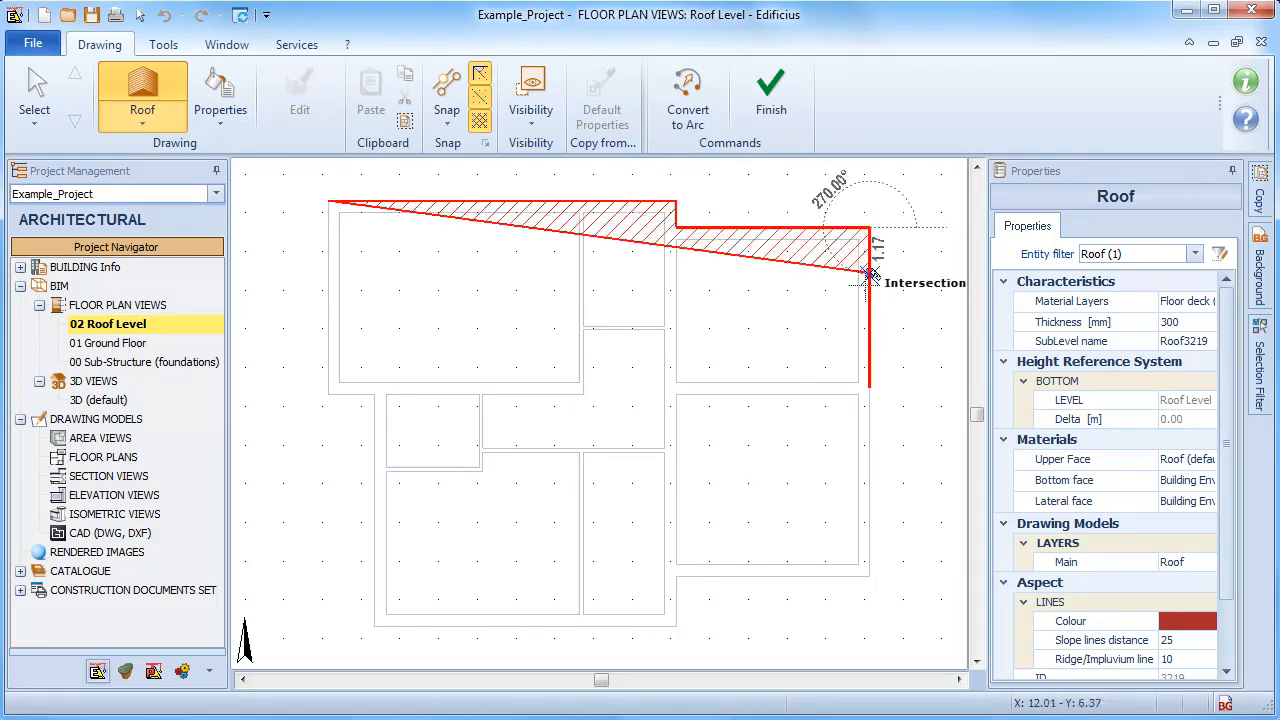
left_click(870, 576)
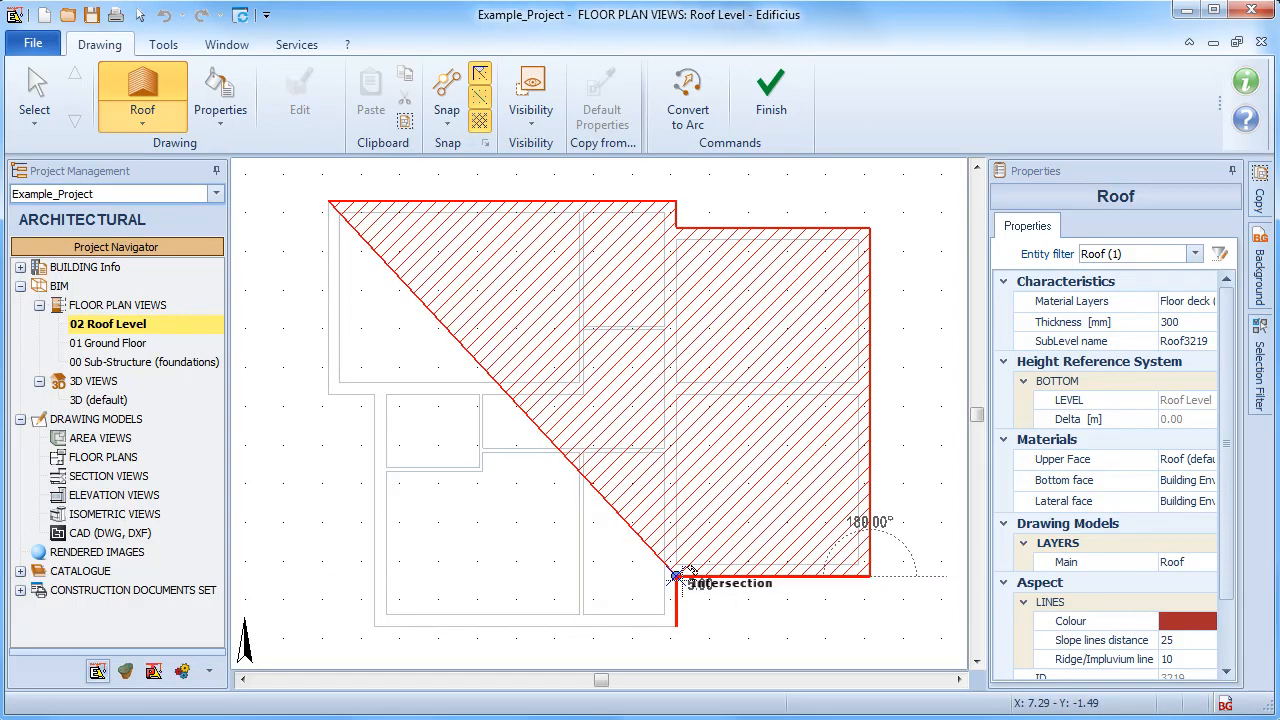
Step: Place the remaining corners along the stepped bottom edge and left notch, ending the outline
left_click(676, 576)
left_click(677, 626)
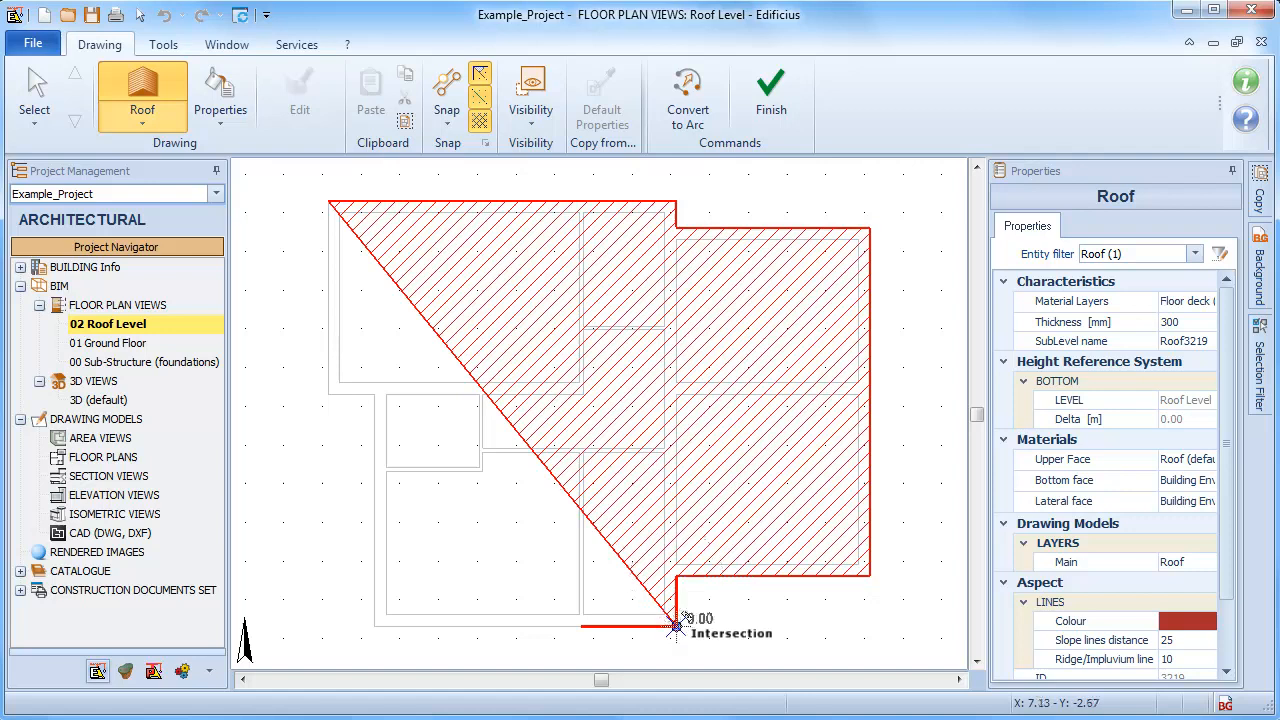
left_click(373, 626)
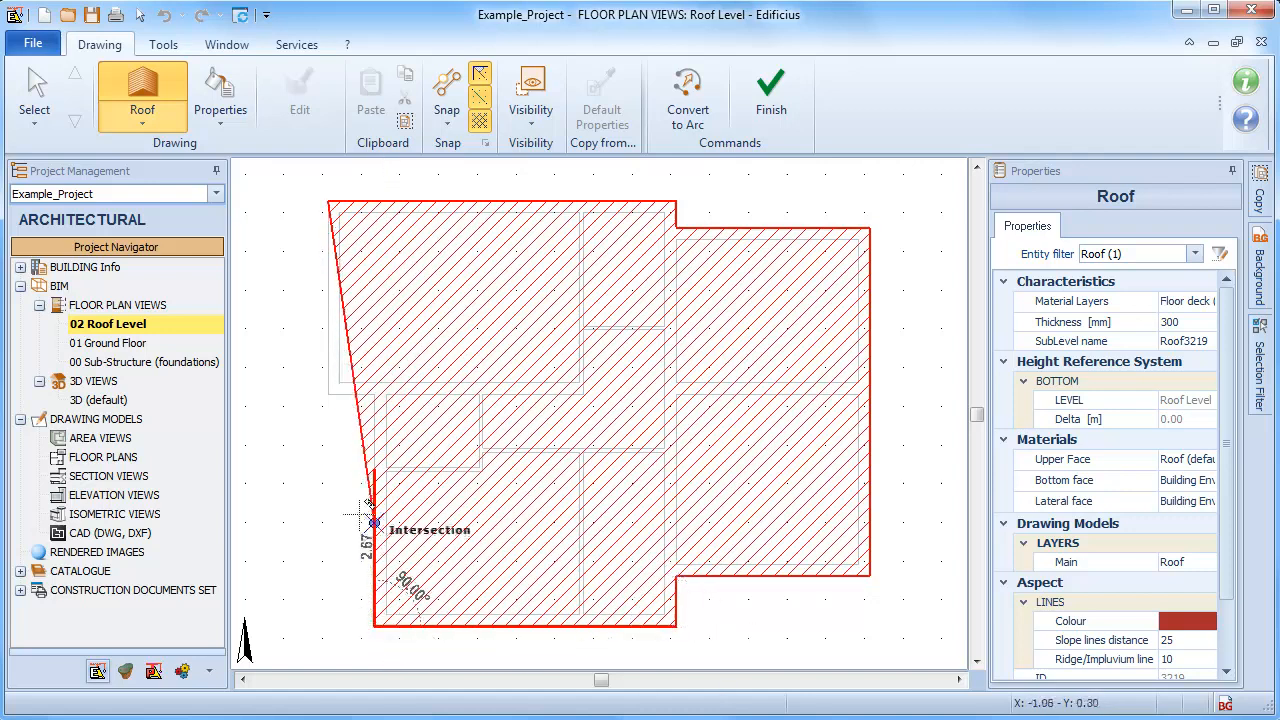
left_click(375, 393)
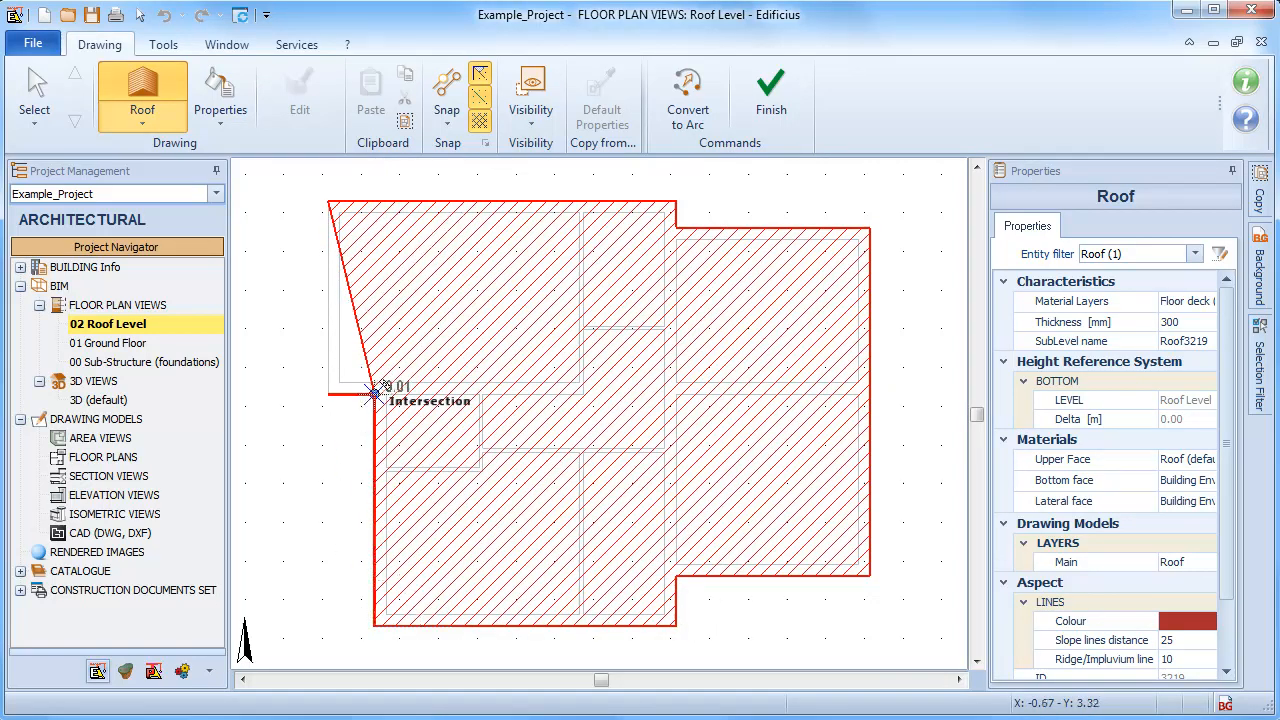
left_click(330, 393)
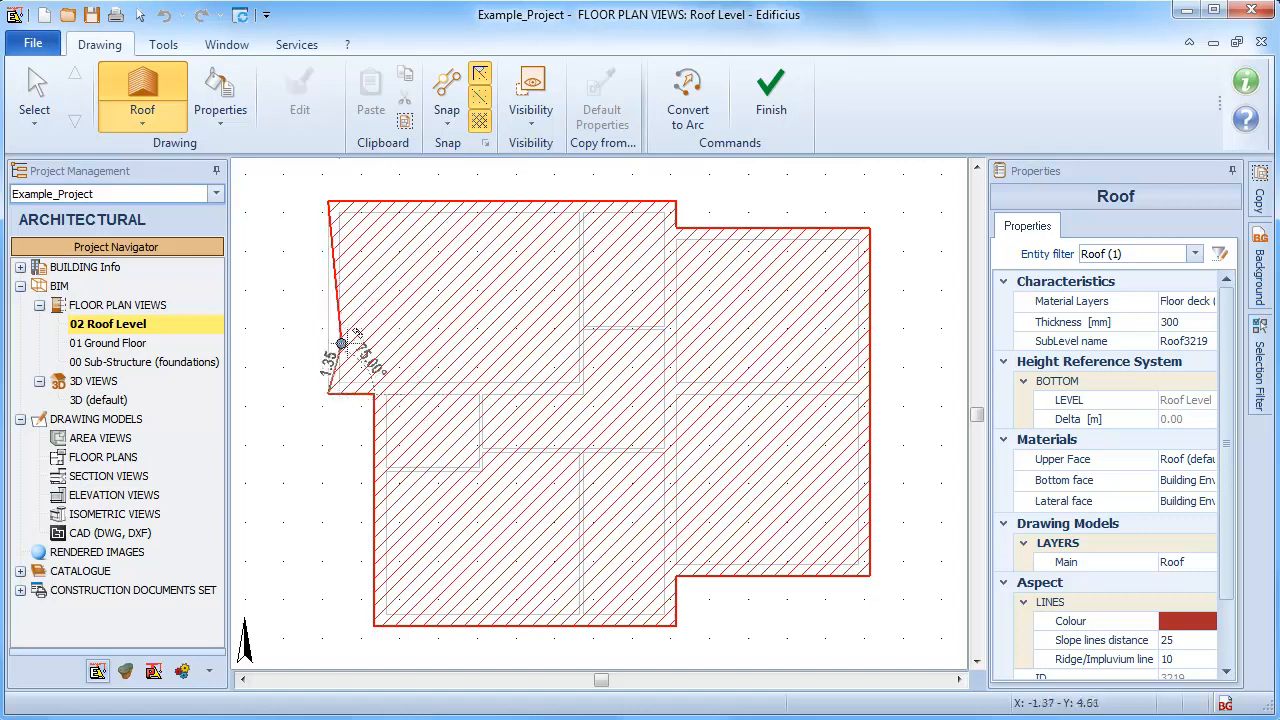
right_click(348, 317)
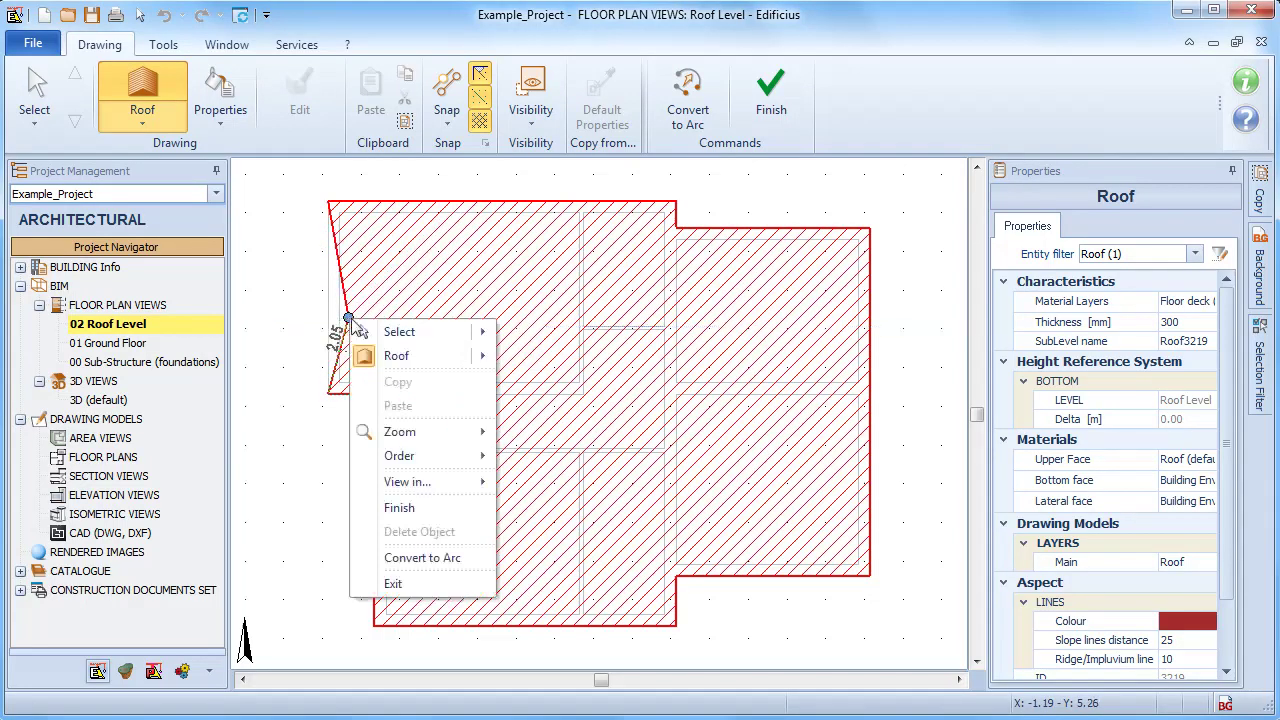
Step: Finish the roof outline, then cancel out of the Roof Editor back to the plan
left_click(400, 508)
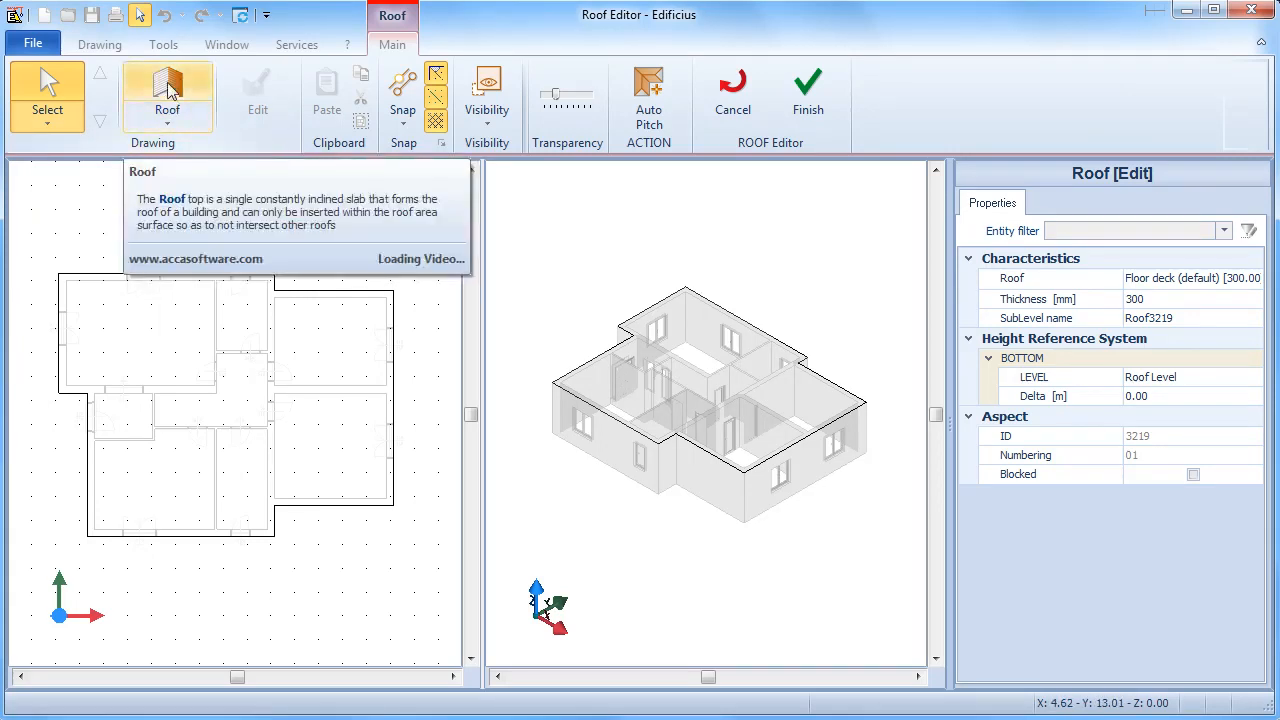
left_click(732, 110)
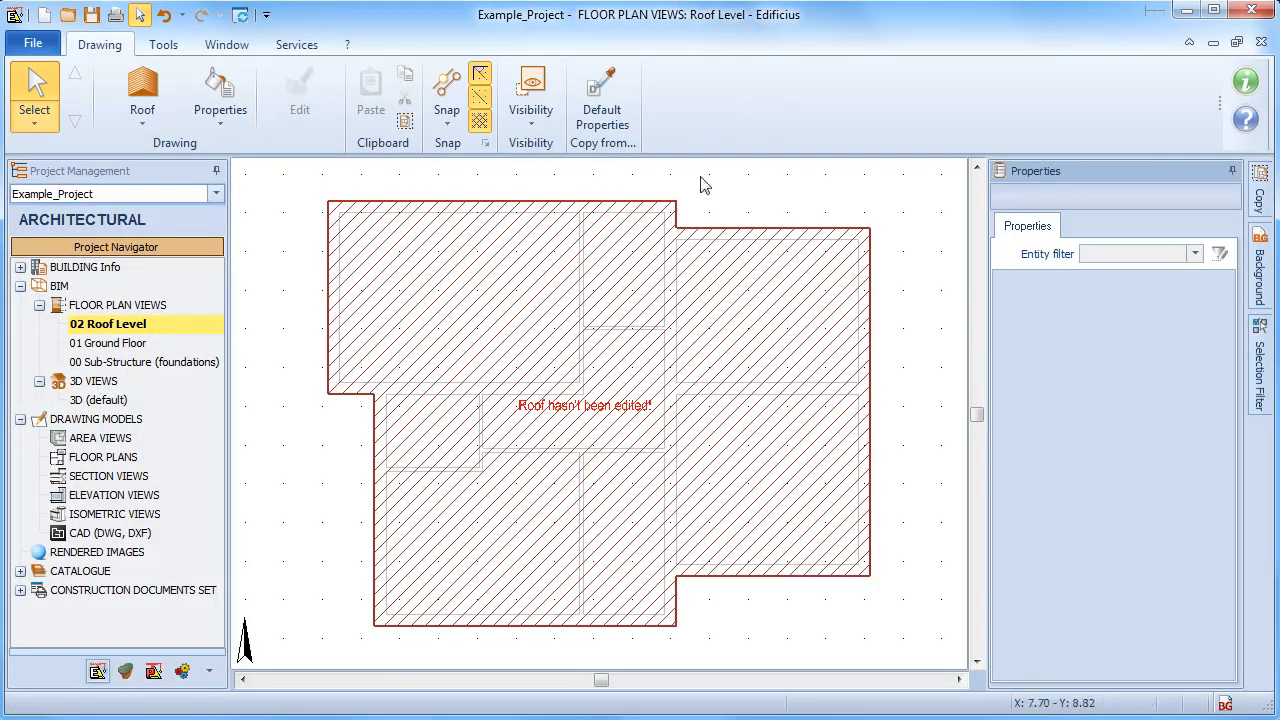
Step: Select the hand-drawn roof and delete it
left_click(624, 420)
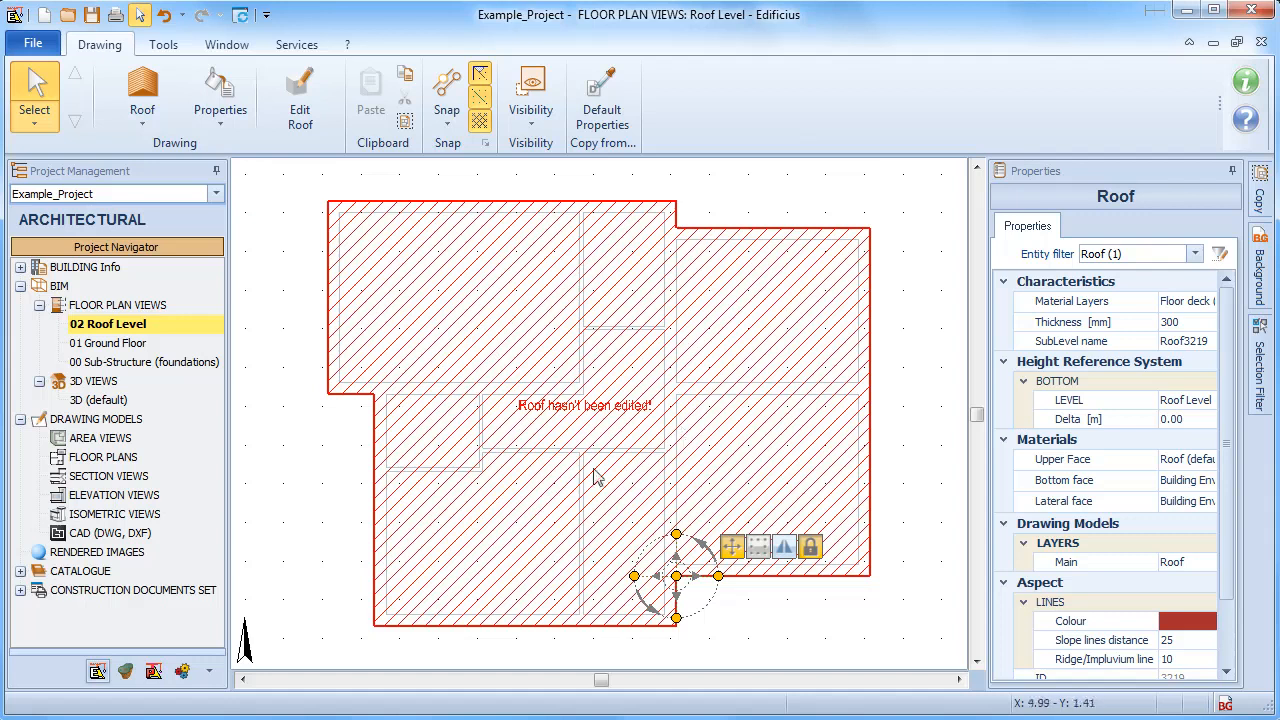
key("Delete")
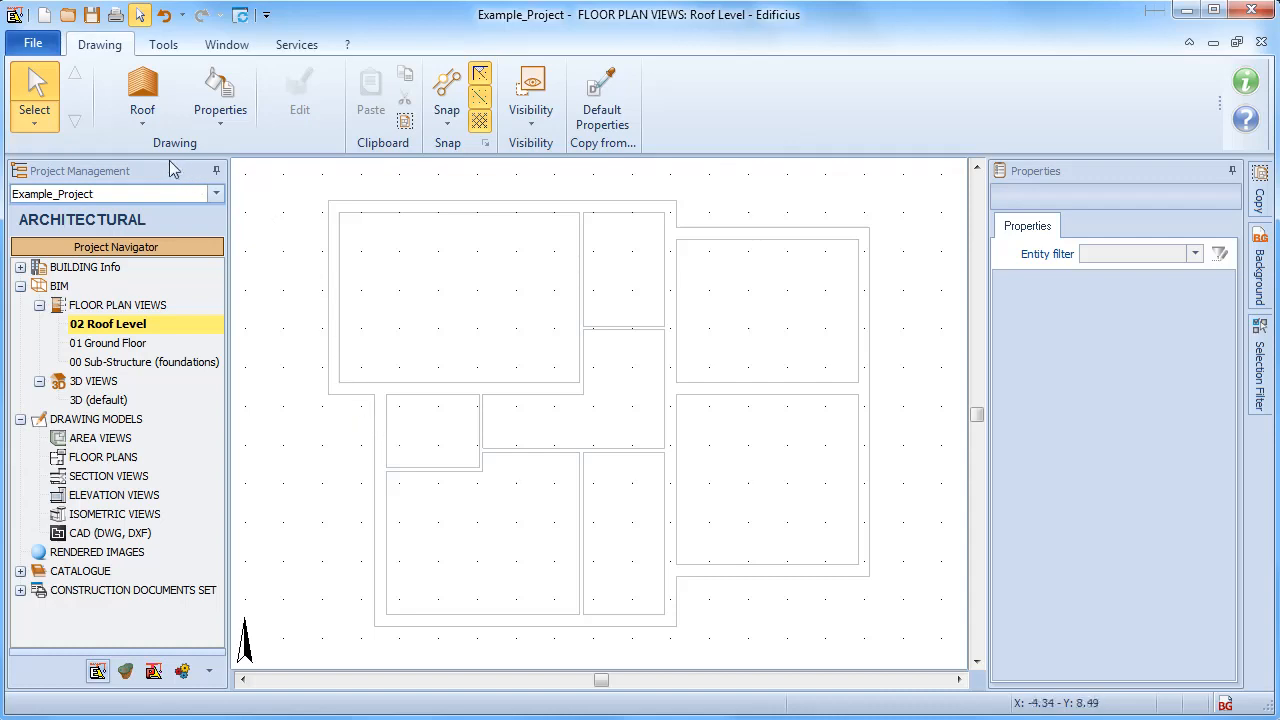
Step: Create a roof automatically with the Room wand by picking a room inside the plan
left_click(144, 86)
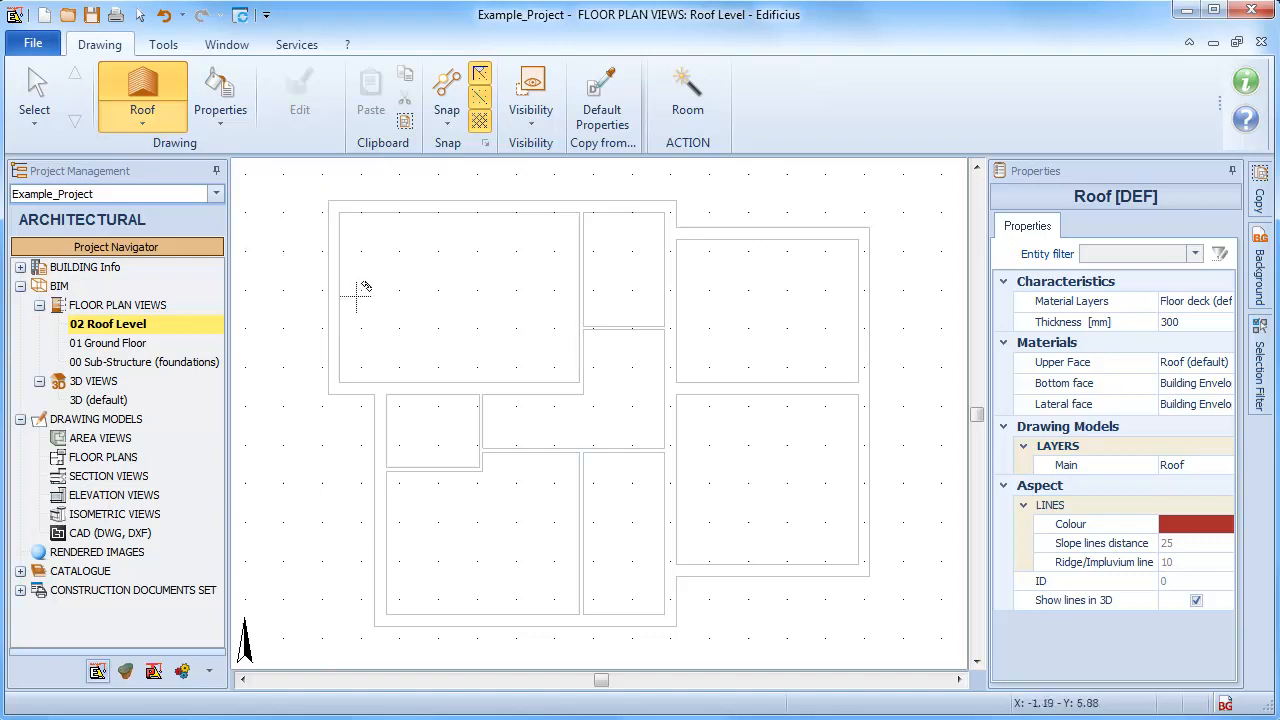
left_click(692, 122)
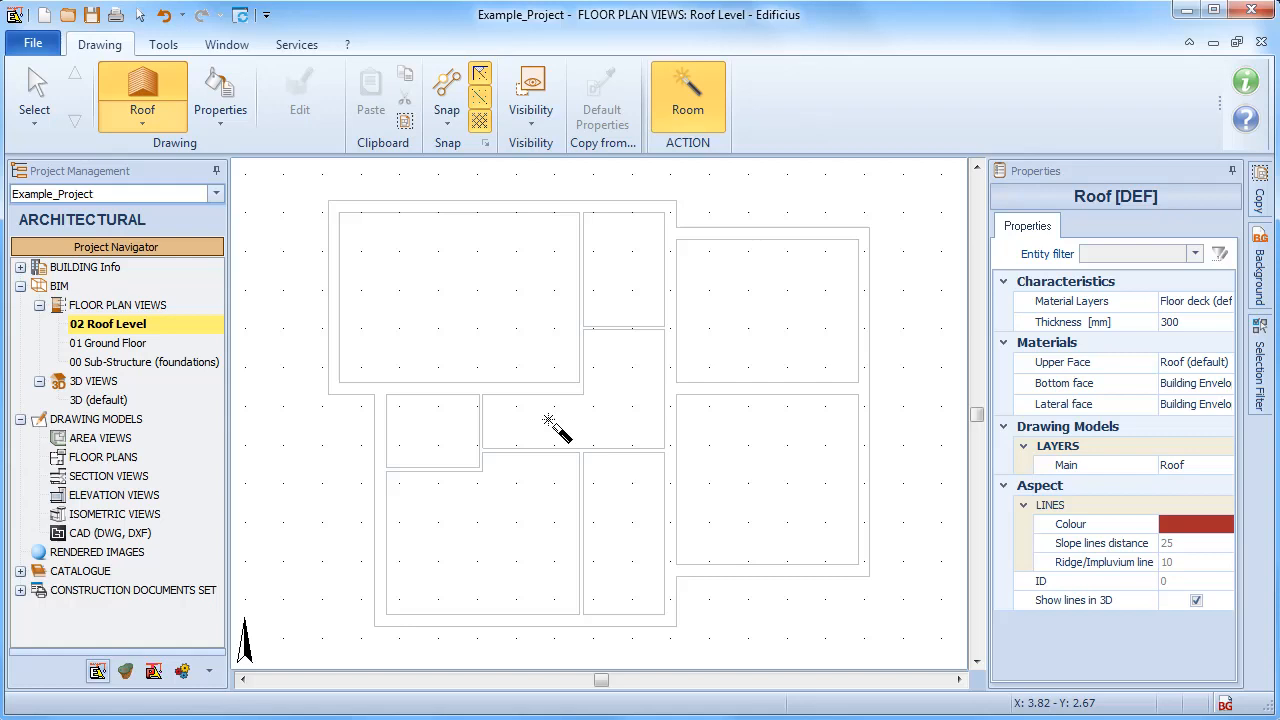
left_click(620, 410)
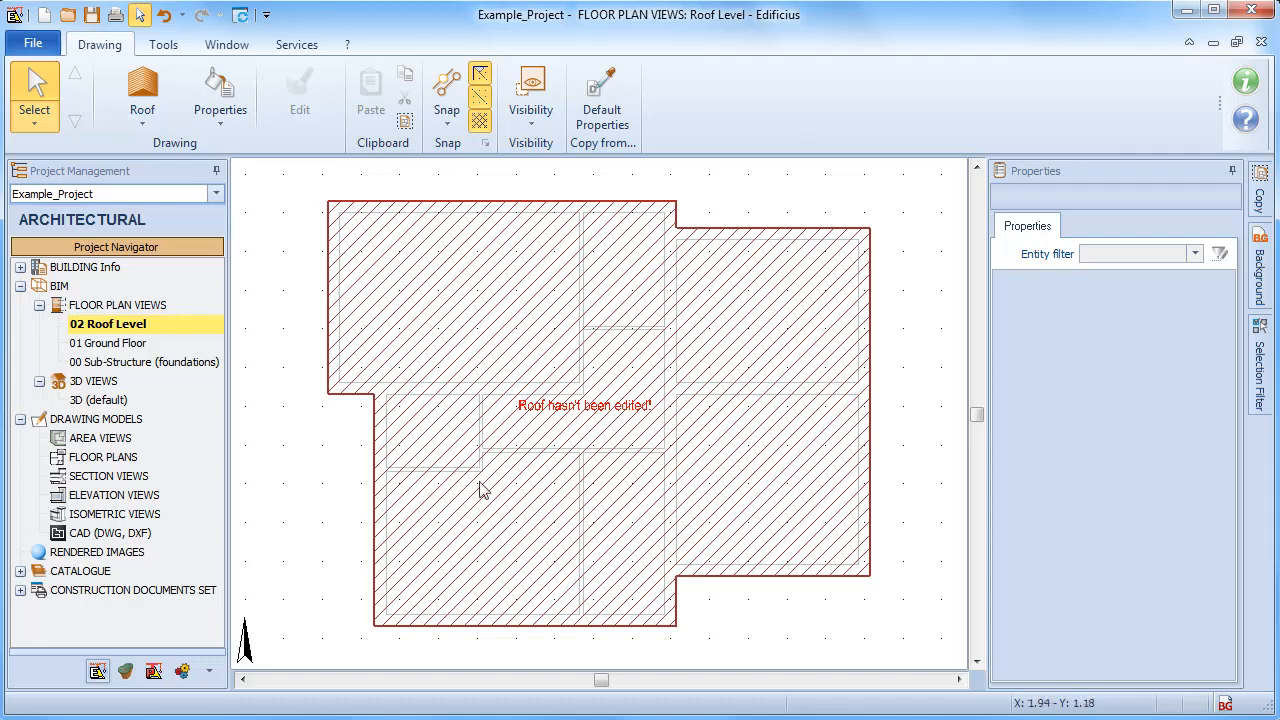
Step: Select the generated roof and open it with Edit Roof
left_click(611, 419)
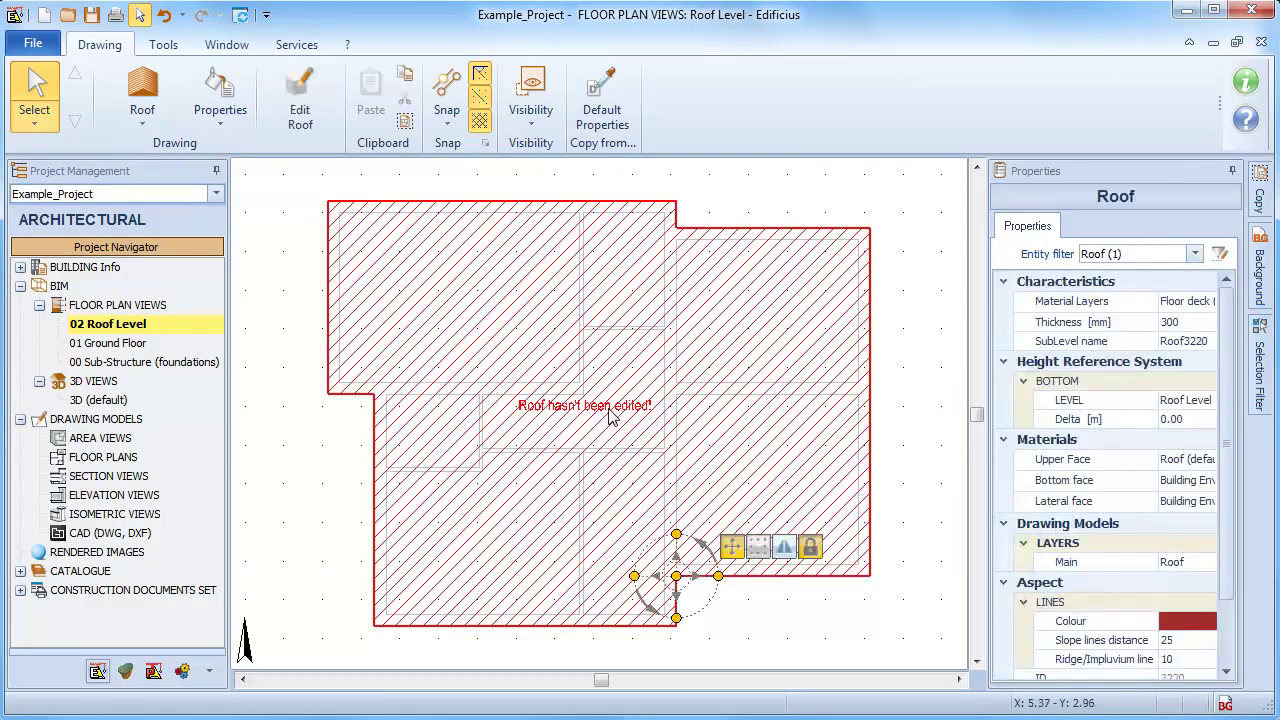
left_click(300, 112)
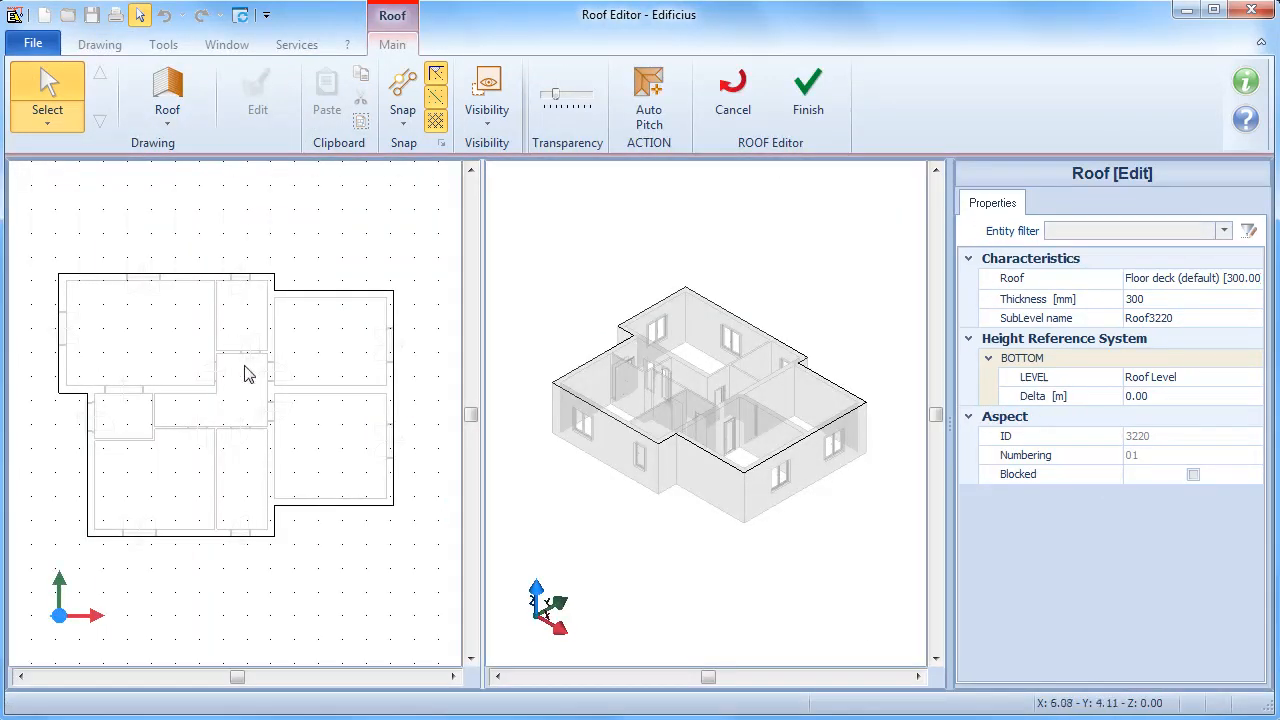